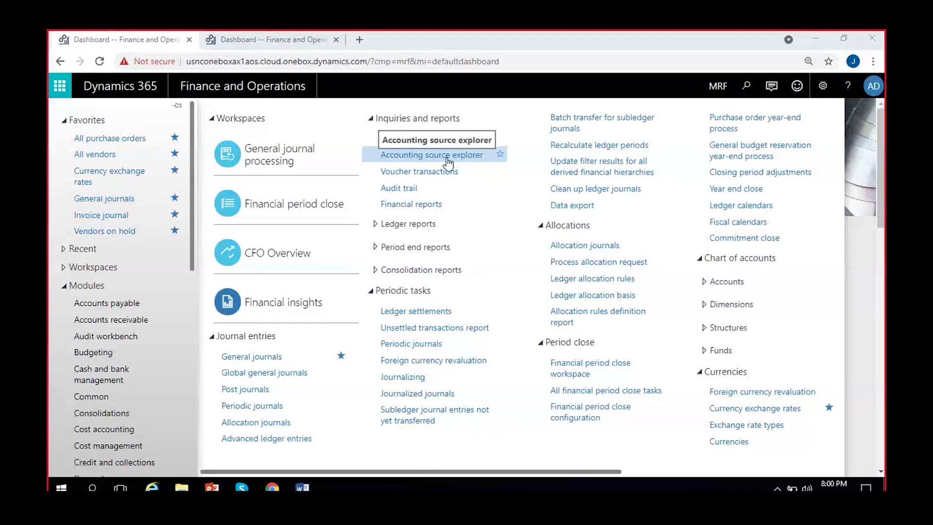
- Set the company to USMF on the dashboard in the second browser tab
click(295, 49)
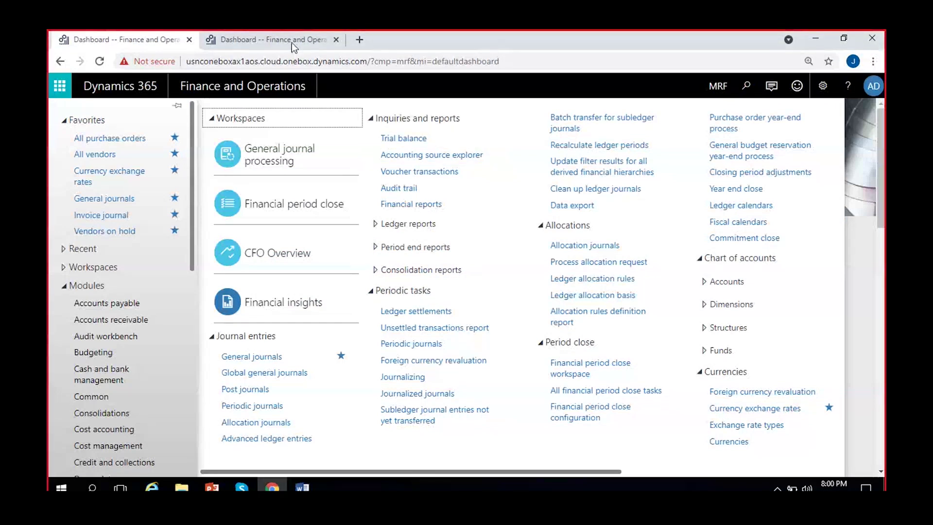
click(291, 43)
text(USMF)
key(Return)
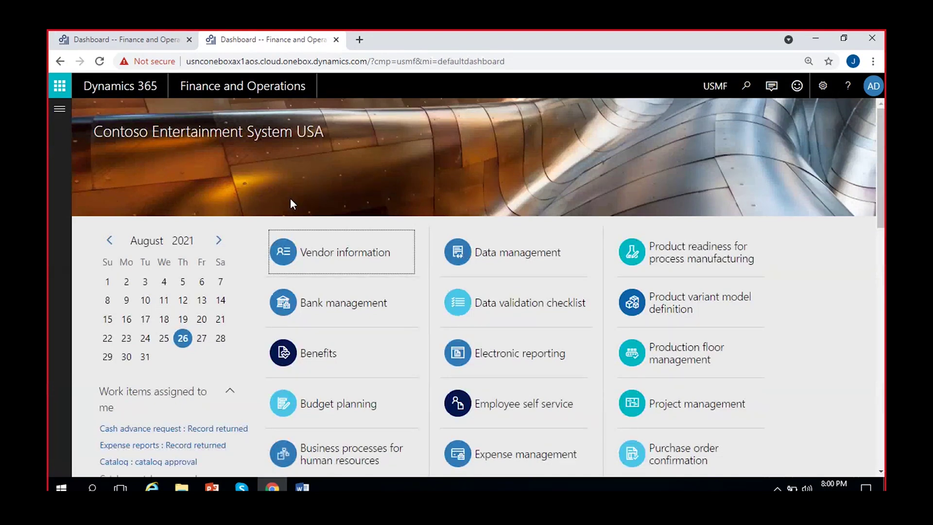
- Open the general ledger's Accounting source explorer for company MRF and load it with the Main Account financial dimension set
click(108, 34)
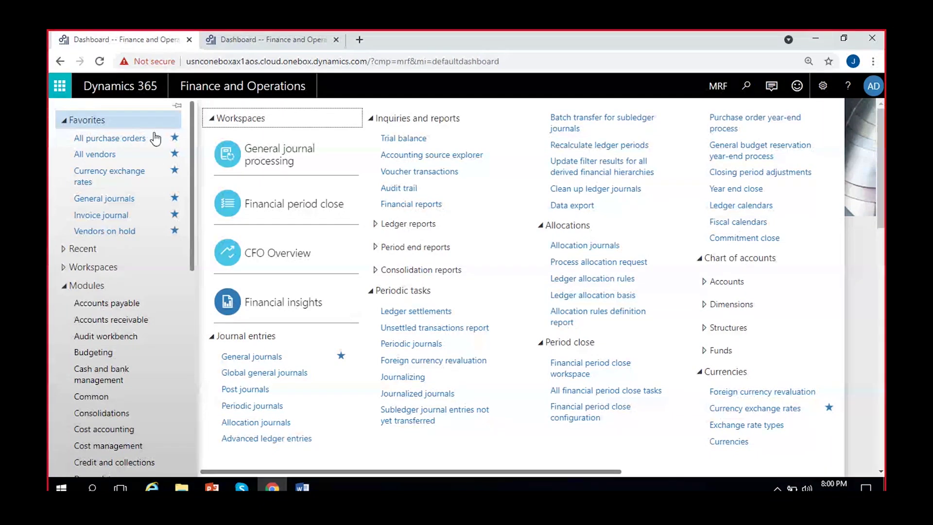
scroll(102, 428, down, 4)
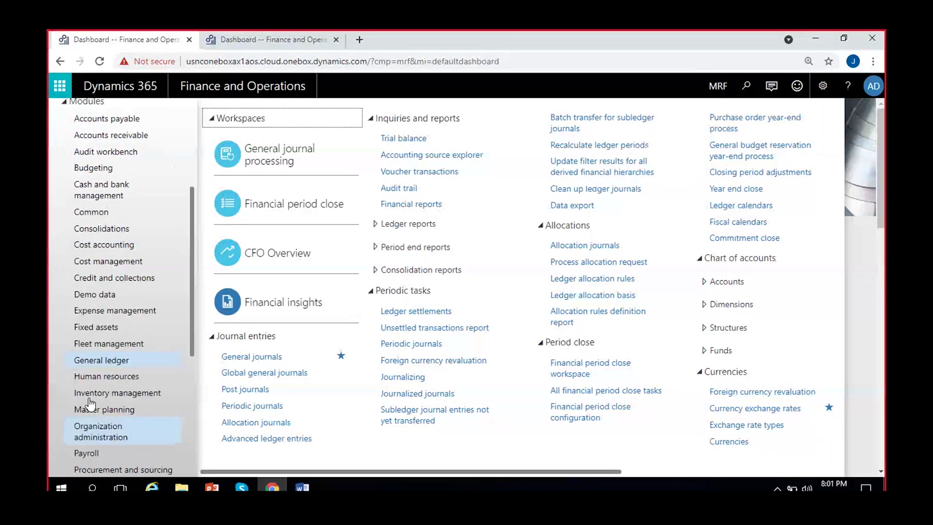
click(450, 162)
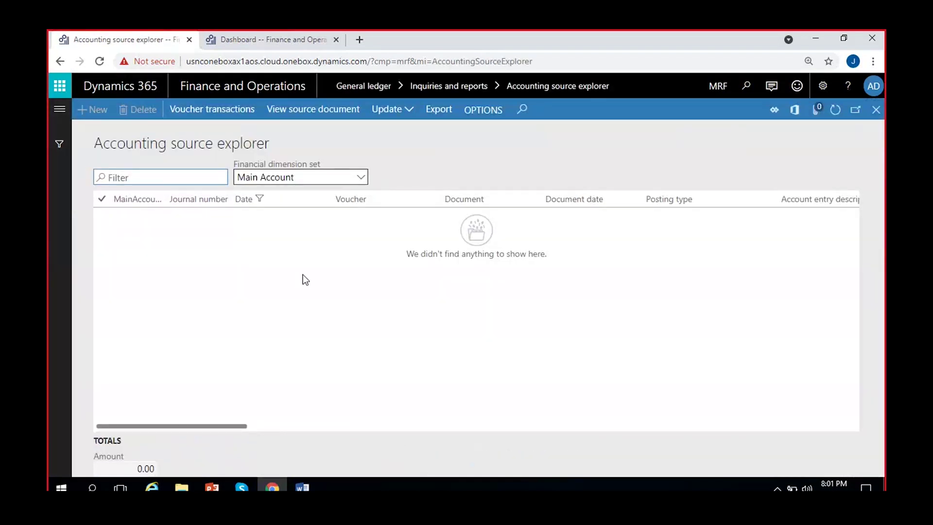
click(362, 178)
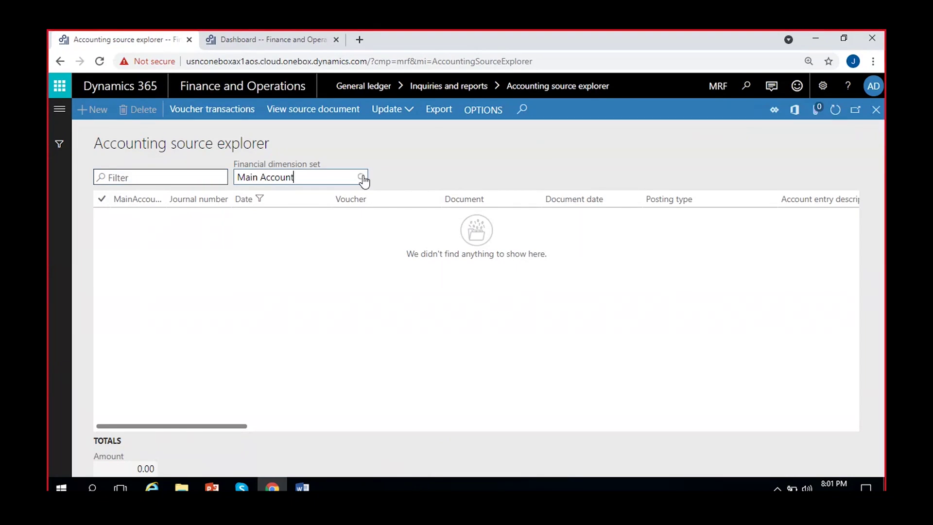
click(363, 178)
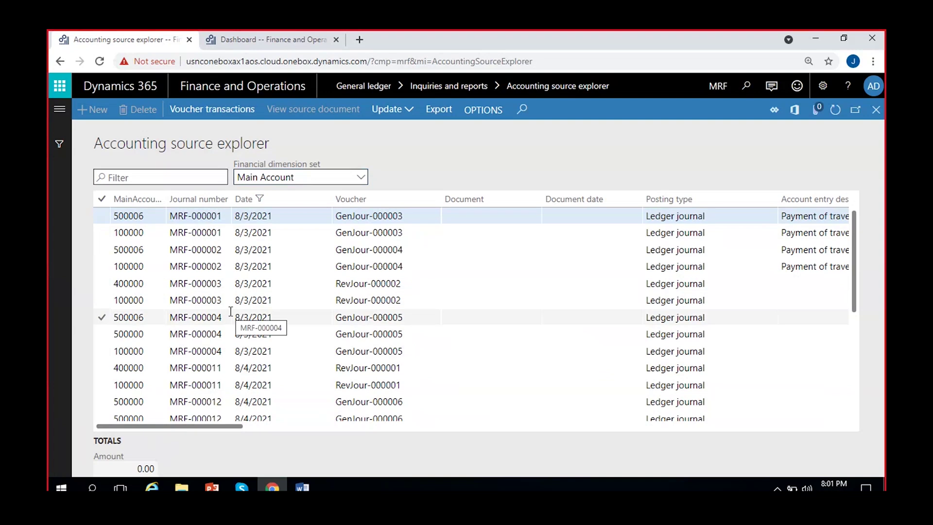
- Examine MRF's ledger journal entries across all columns, from the main account to the line and project details
scroll(264, 246, down, 3)
scroll(264, 246, up, 3)
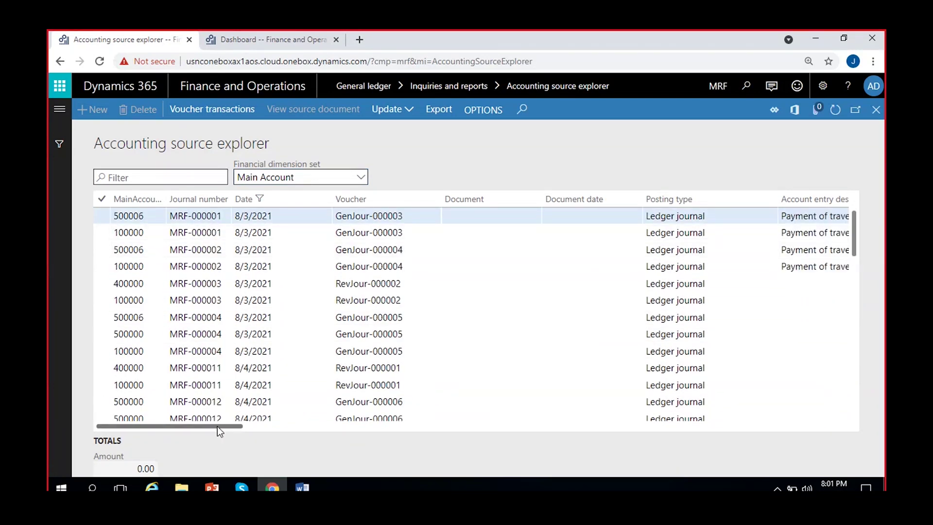
drag(211, 427, 788, 427)
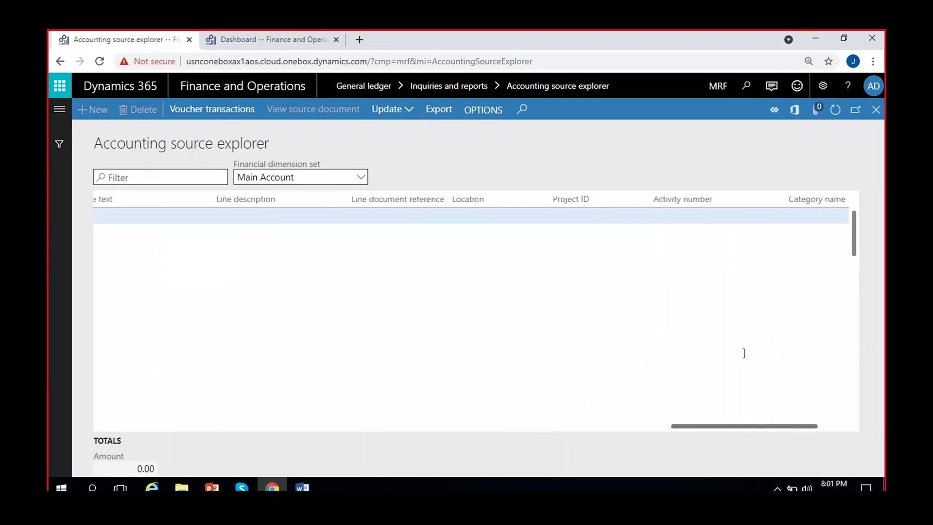
drag(690, 433, 131, 436)
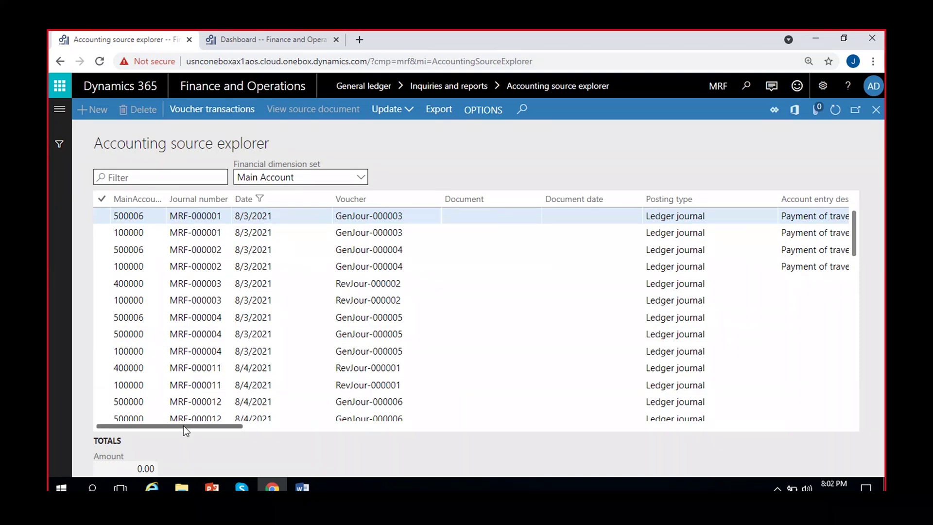
drag(185, 425, 564, 452)
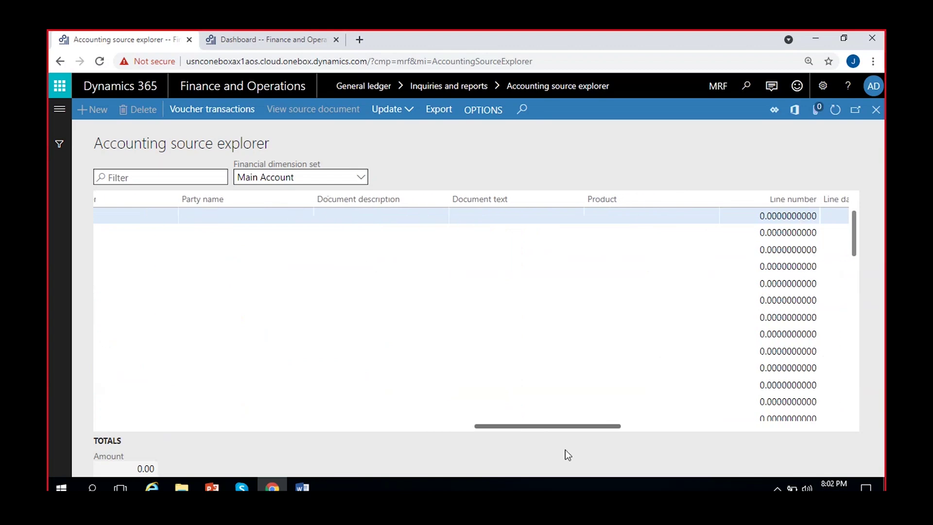
- Open the general ledger's Accounting source explorer for company USMF and load it with the Main Account financial dimension set
click(261, 39)
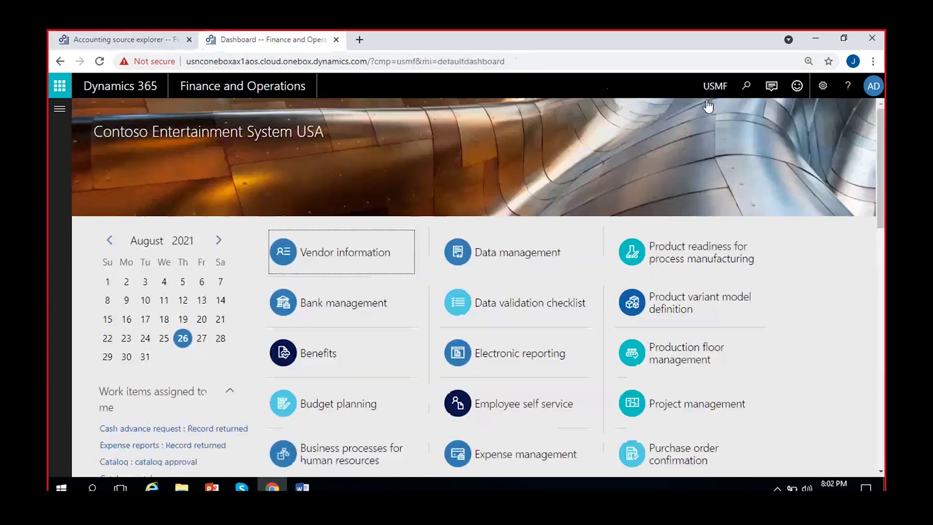
click(57, 117)
scroll(117, 350, down, 3)
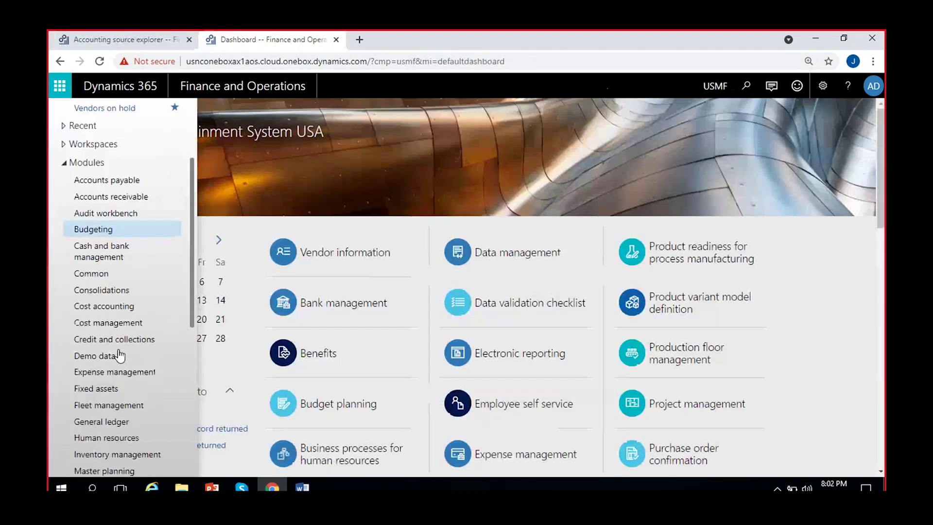
click(101, 424)
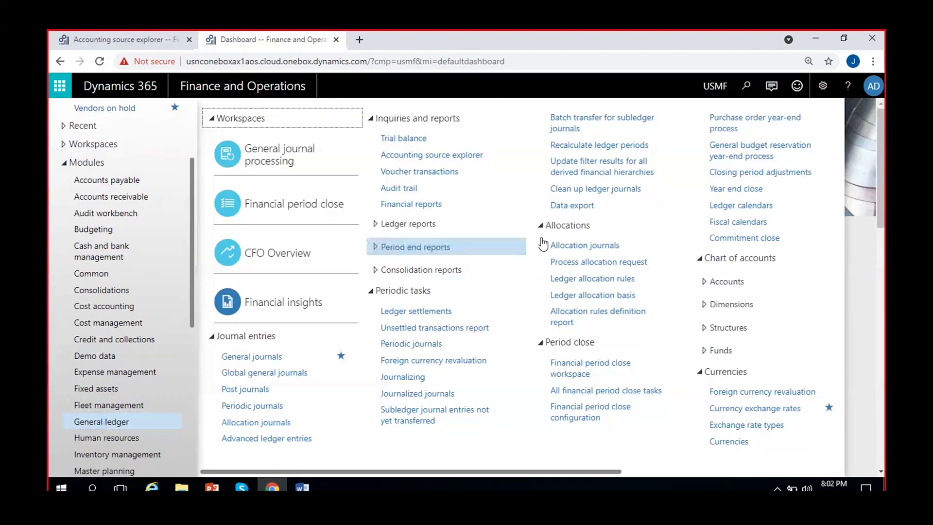
click(479, 155)
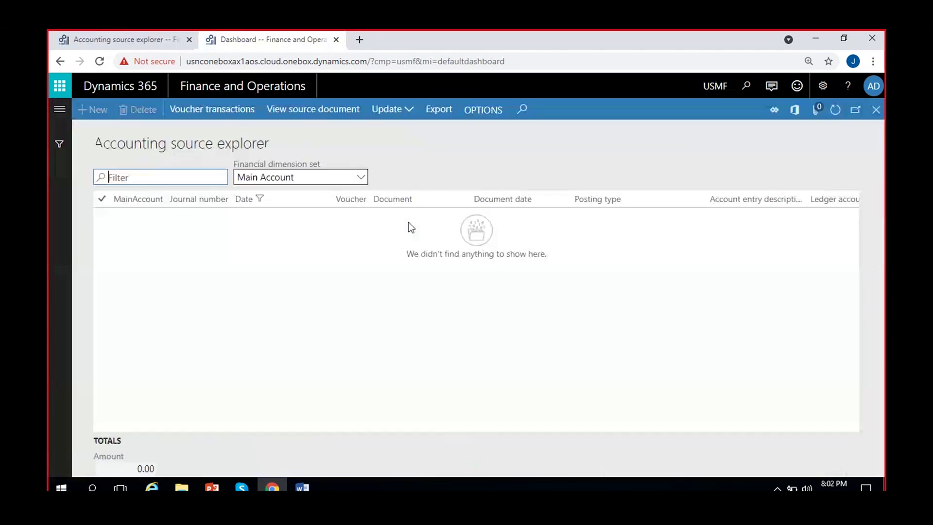
click(361, 178)
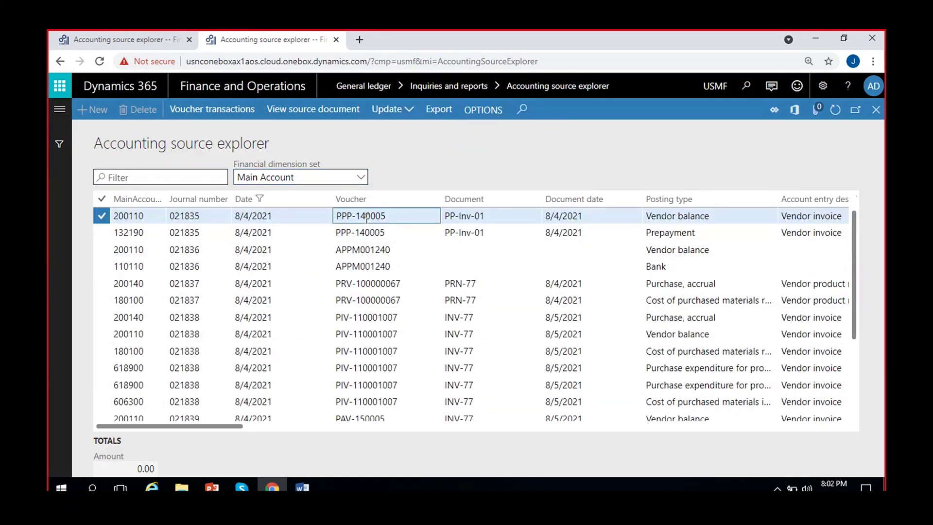
- Select the purchase accrual line of voucher PRV-100000067 and widen the Document type column to fit its full values
click(373, 282)
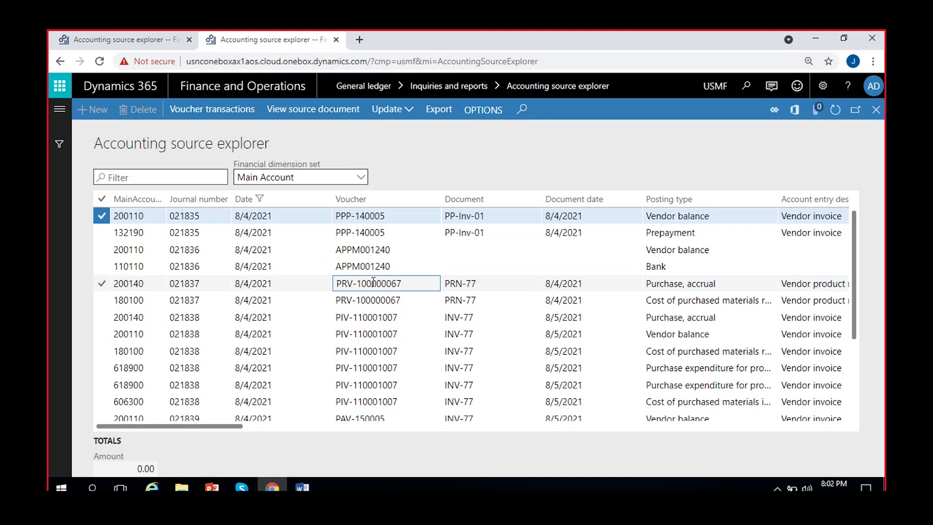
scroll(220, 416, right, 3)
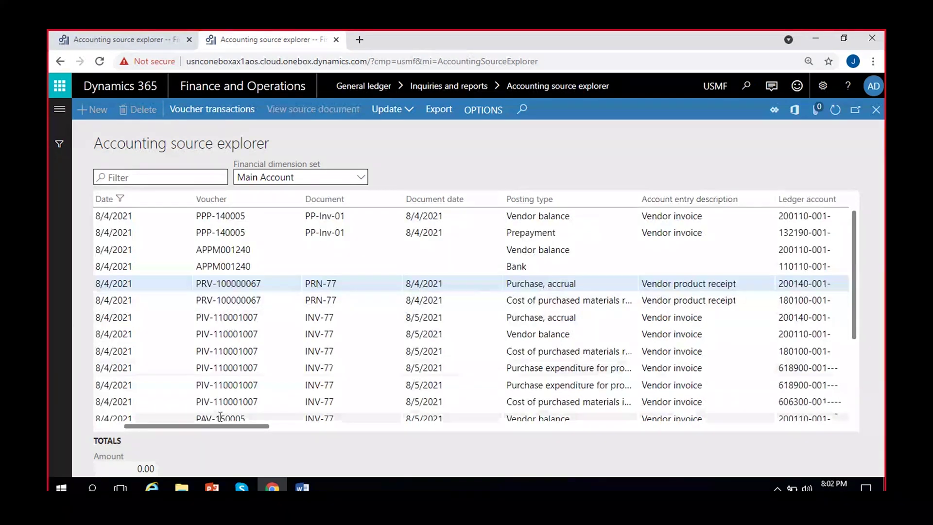
drag(223, 427, 467, 426)
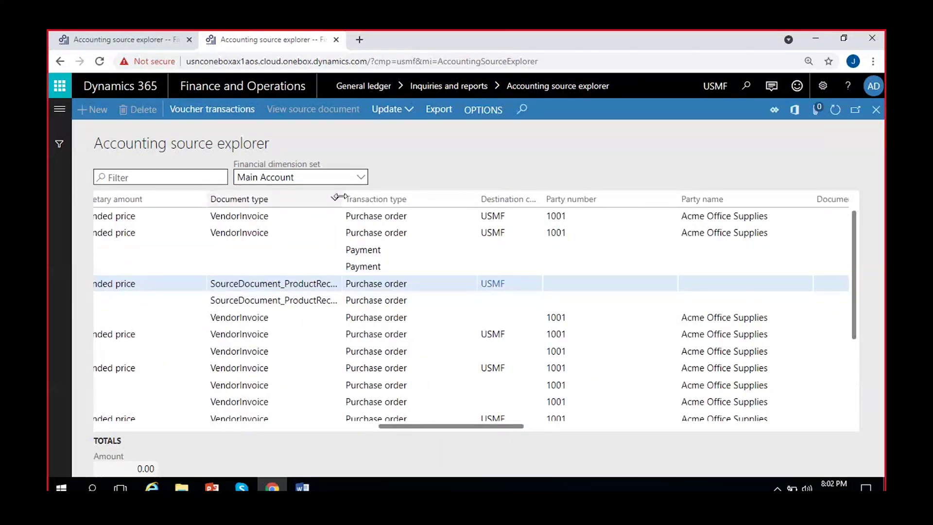
drag(373, 204, 403, 204)
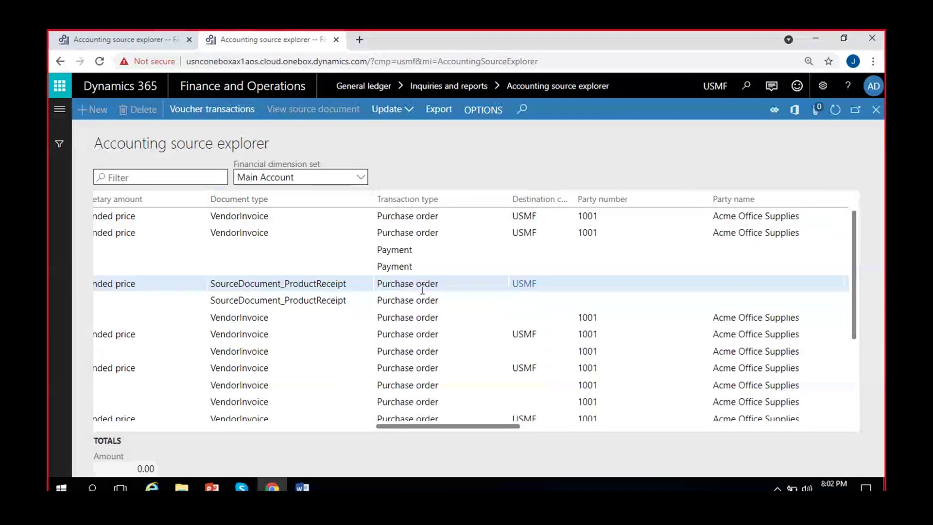
- Examine the party names and products on the purchase order lines, comparing the UTILITIES and 1000 entries
drag(450, 426, 489, 426)
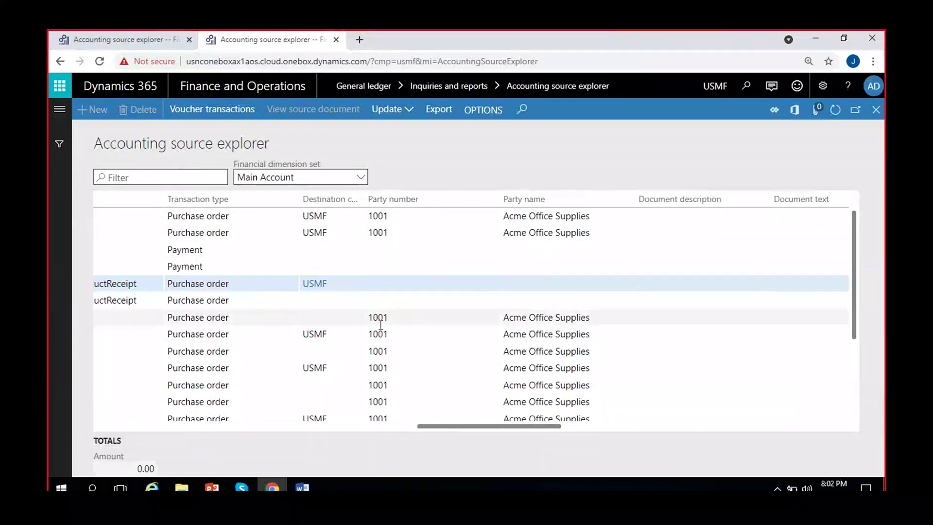
click(502, 320)
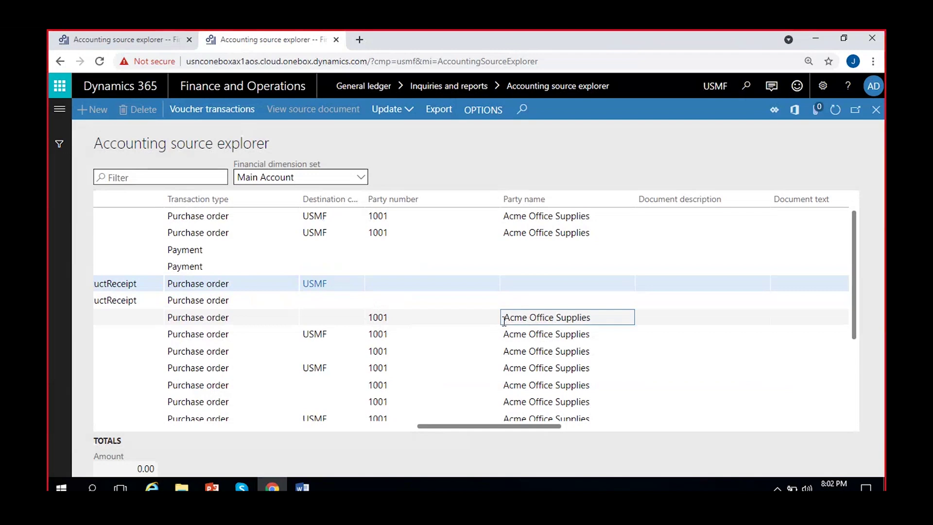
mouse_move(504, 321)
mouse_down()
mouse_move(611, 323)
mouse_move(502, 320)
mouse_up()
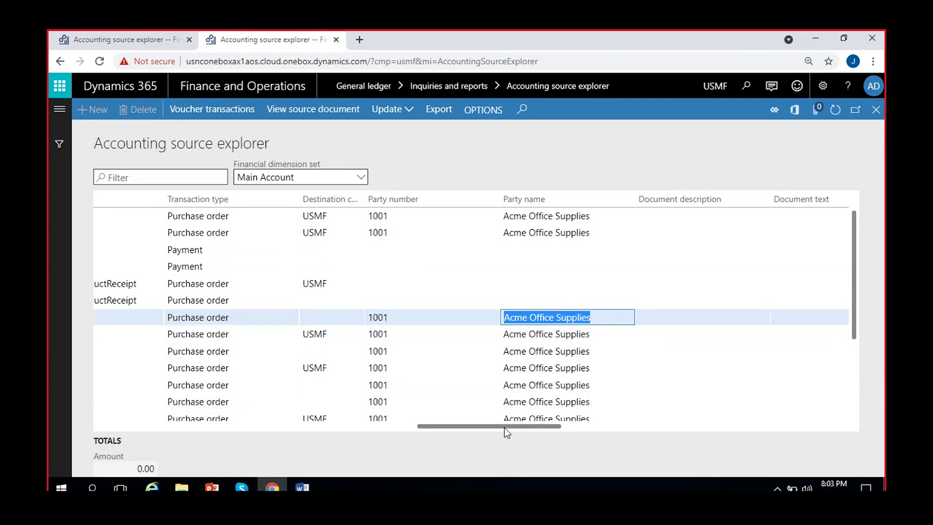
drag(488, 426, 588, 426)
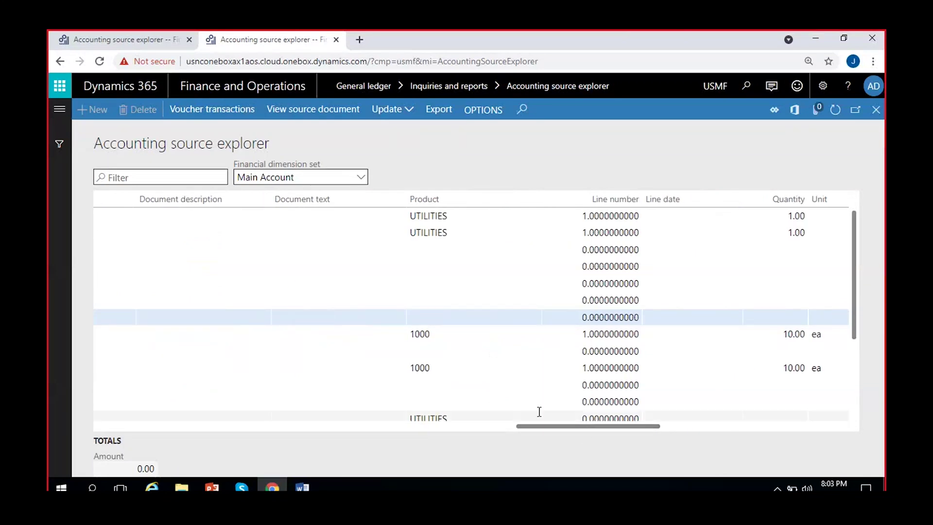
drag(440, 368, 397, 374)
click(446, 370)
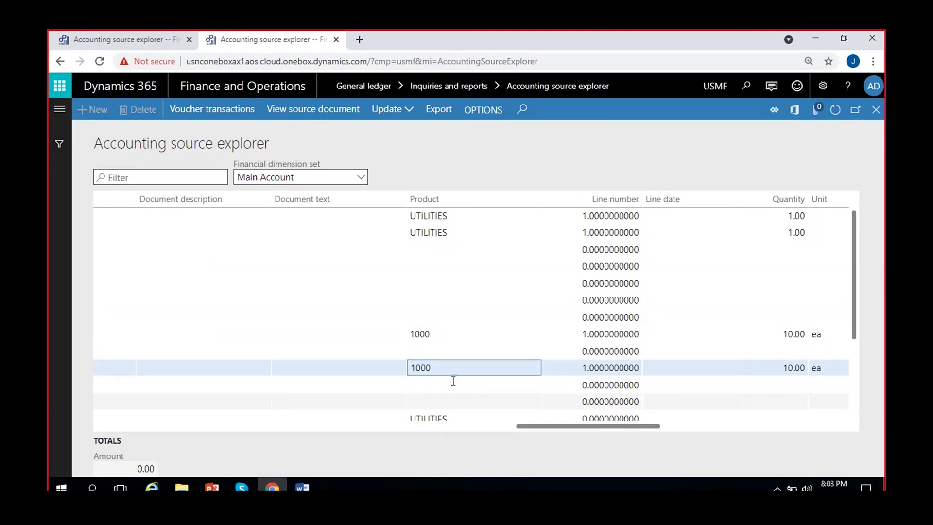
click(439, 233)
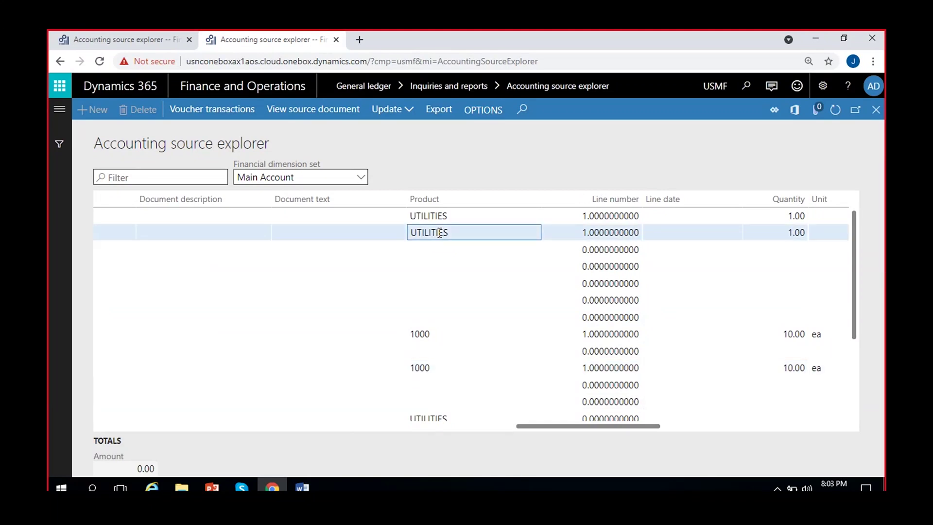
click(437, 370)
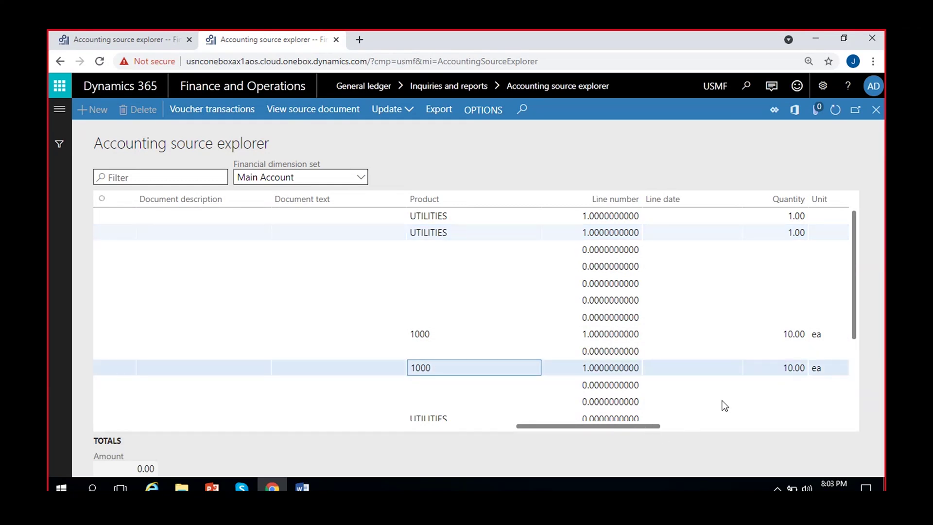
- Examine the unit, line text, line document reference and location of the product 1000 line
scroll(559, 371, right, 5)
click(587, 369)
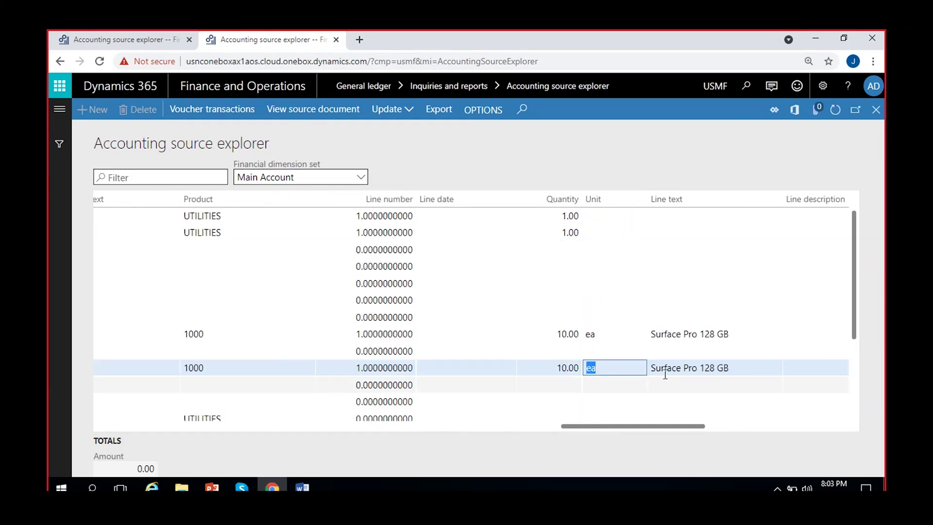
click(654, 367)
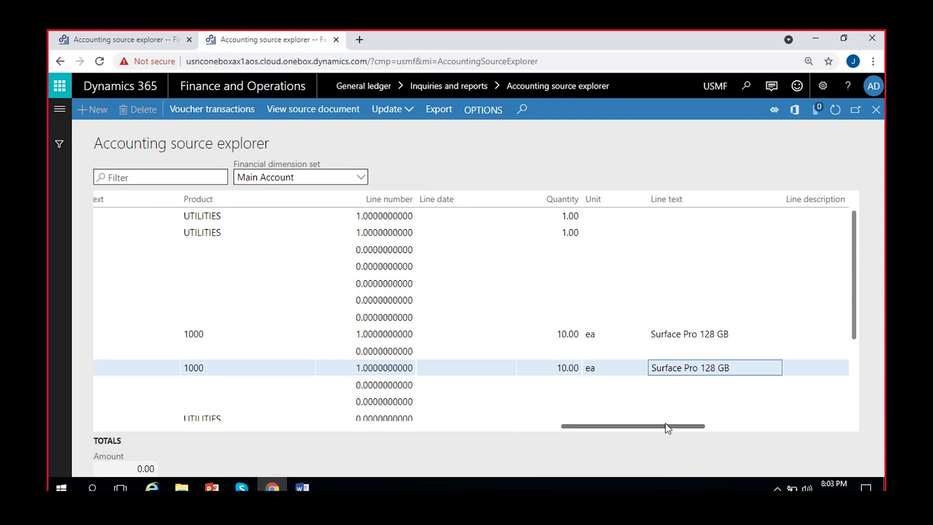
drag(658, 427, 759, 426)
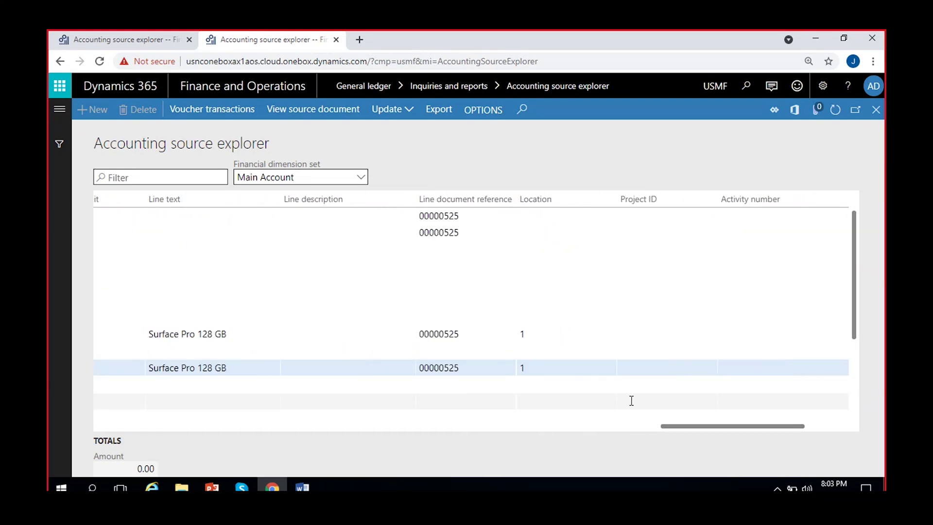
- Select all of USMF's accounting source lines and review their ledger accounts, main account names and amounts
drag(694, 426, 109, 469)
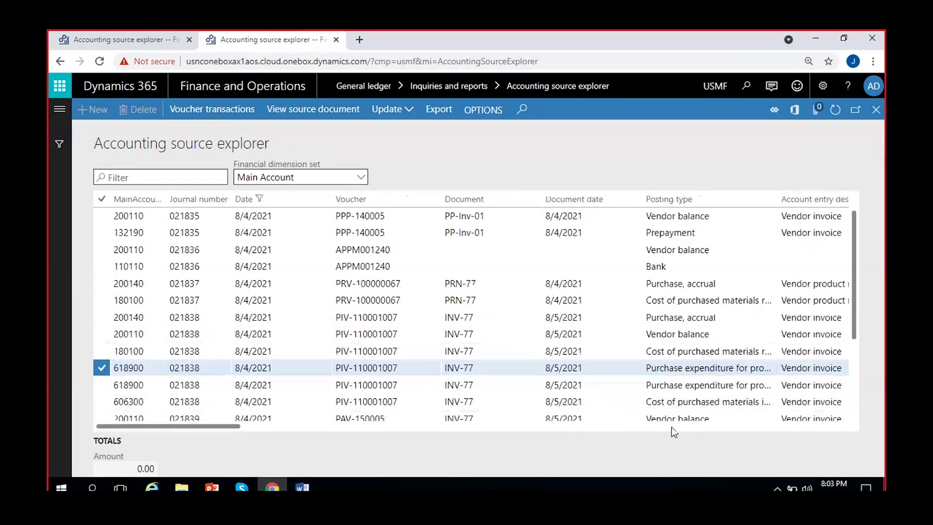
click(99, 371)
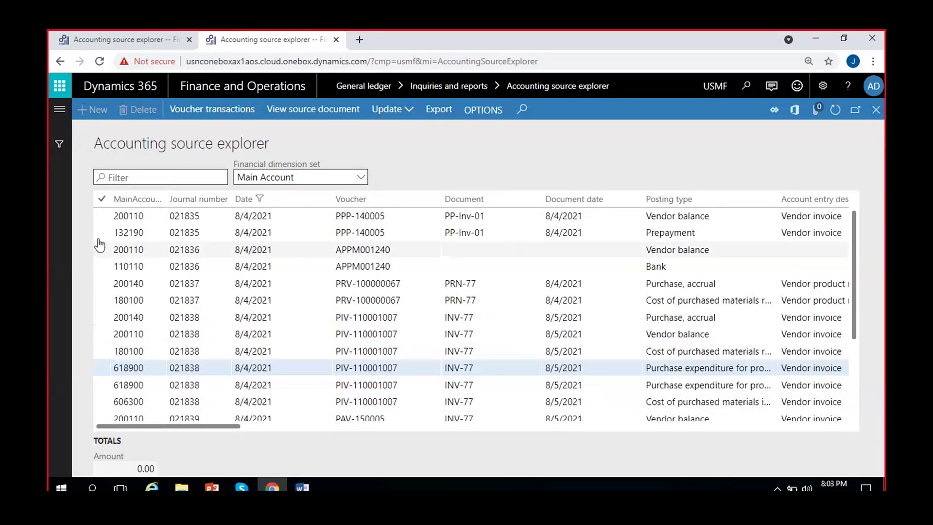
click(101, 200)
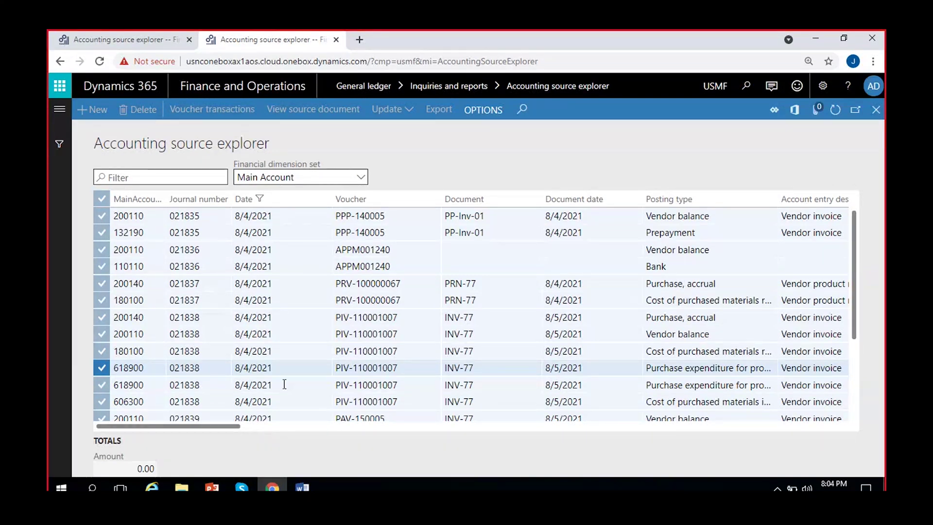
drag(233, 426, 352, 428)
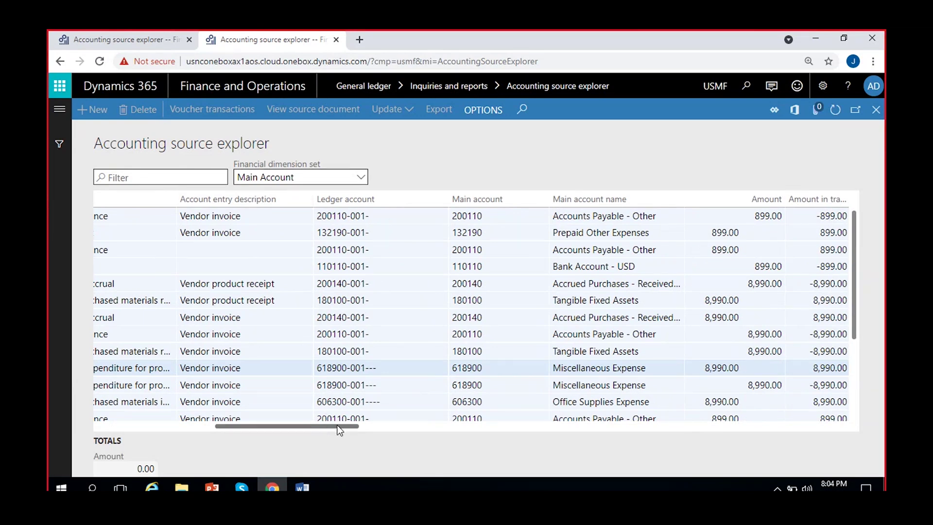
drag(337, 426, 166, 428)
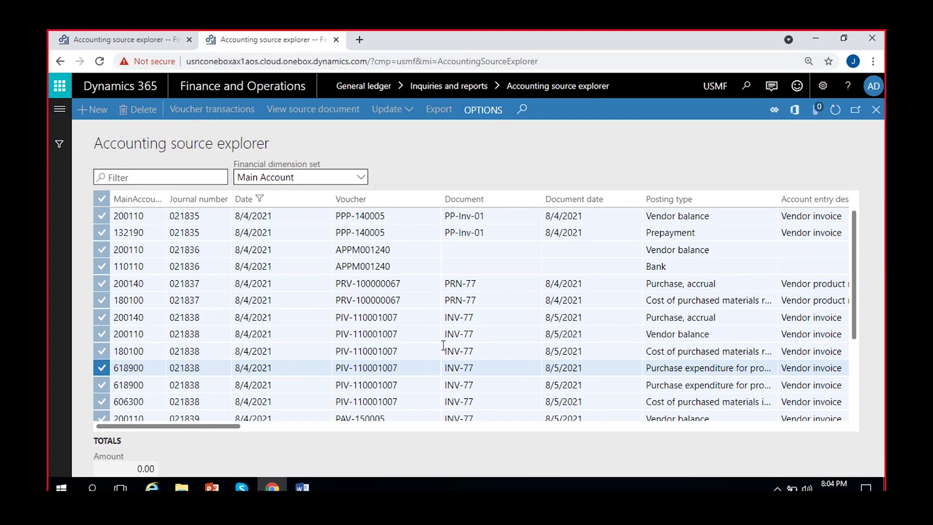
- Reload the accounting source lines using the Main Account financial dimension set
click(873, 112)
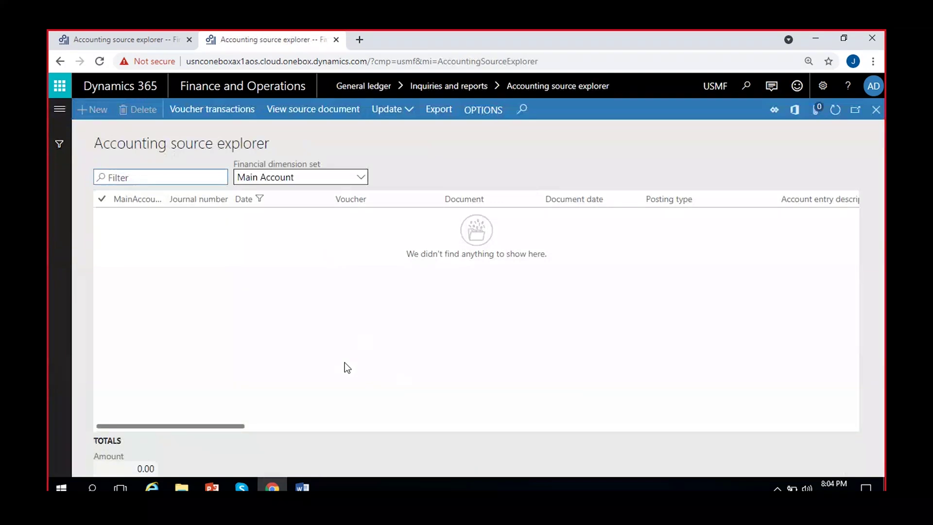
click(360, 177)
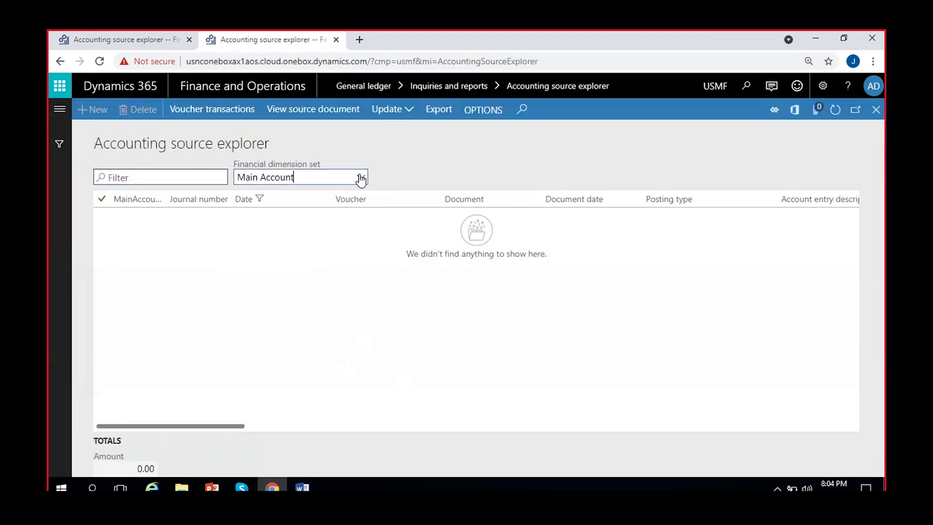
click(363, 211)
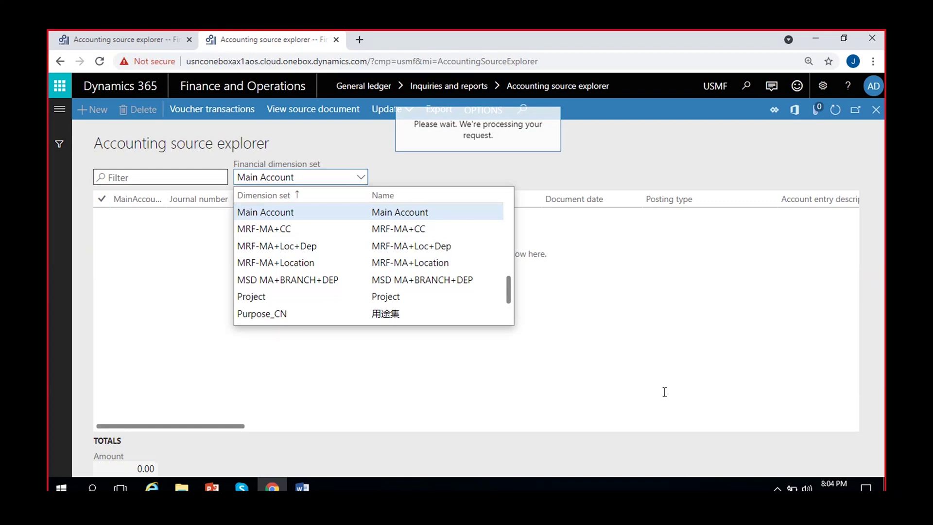
scroll(404, 325, down, 2)
scroll(368, 249, up, 2)
- Examine the INV-77 invoice lines across the grid, from document type and party columns through line document reference, location and project columns
click(450, 401)
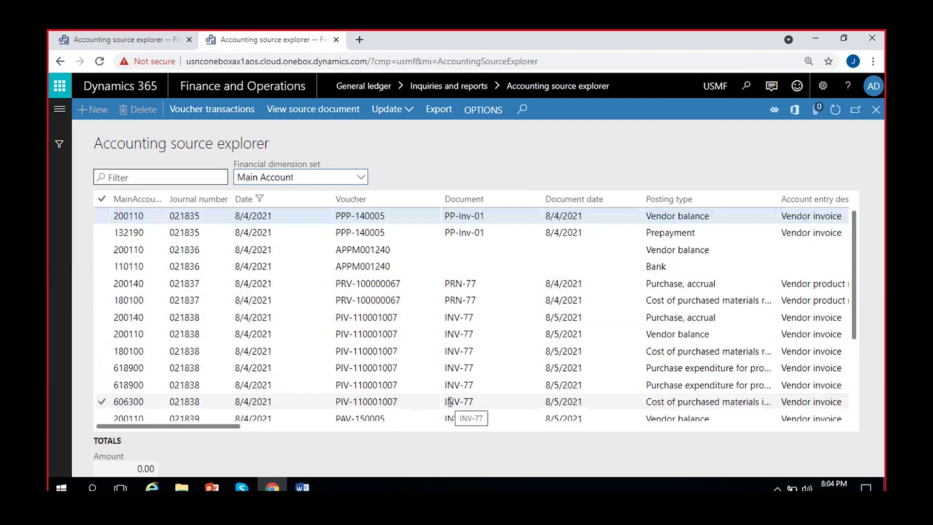
click(450, 368)
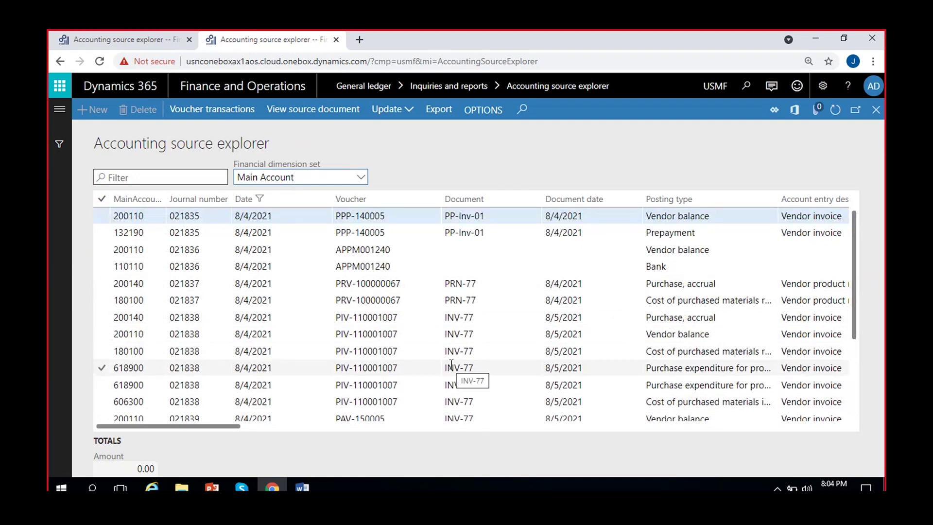
click(453, 385)
drag(235, 425, 521, 418)
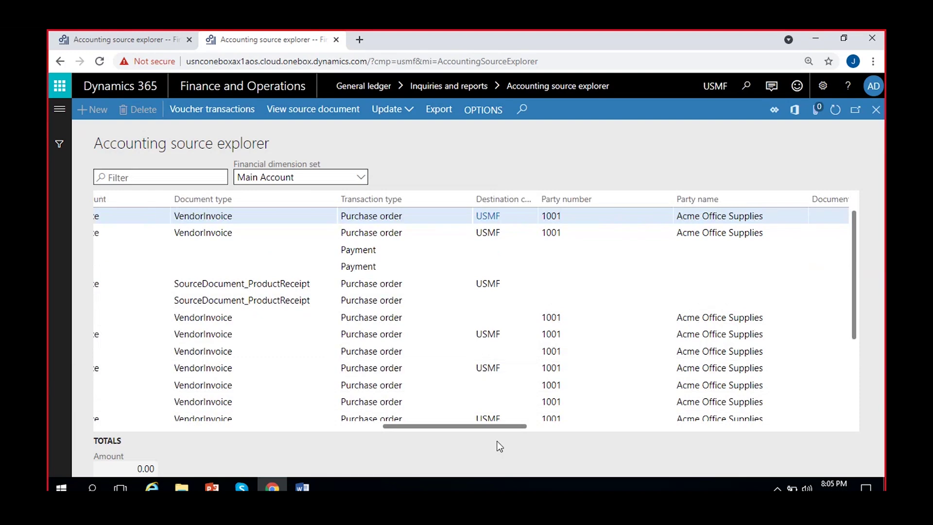
drag(498, 425, 829, 427)
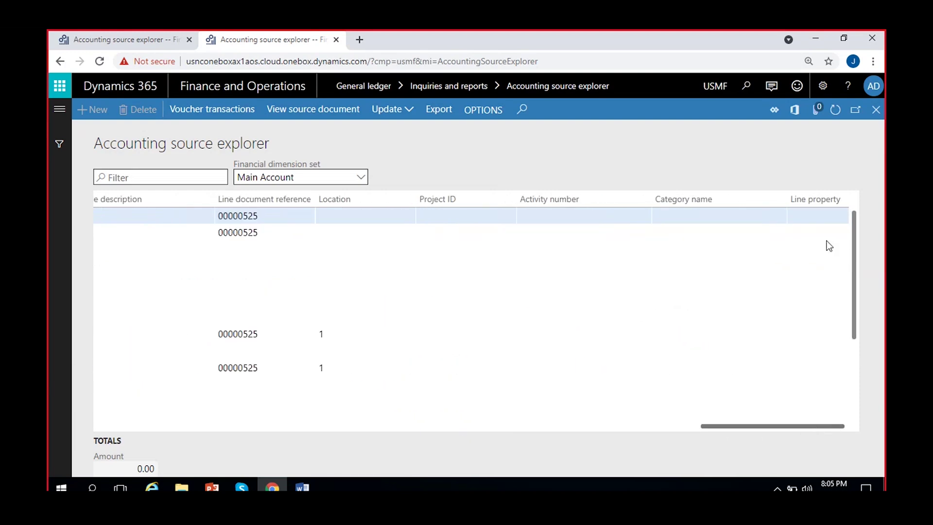
- Open the grid personalization's Insert fields list and review the fields available to add, including MainAccount and the Value fields
right_click(855, 198)
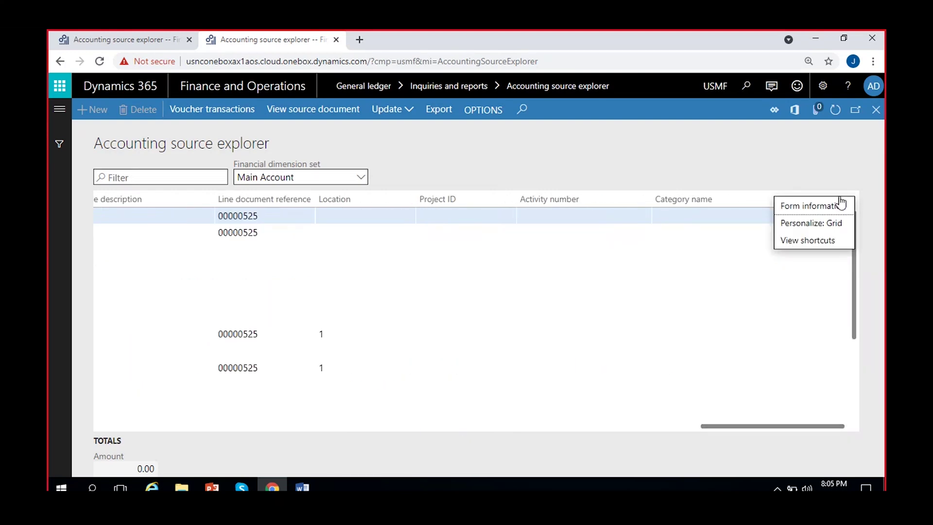
click(840, 226)
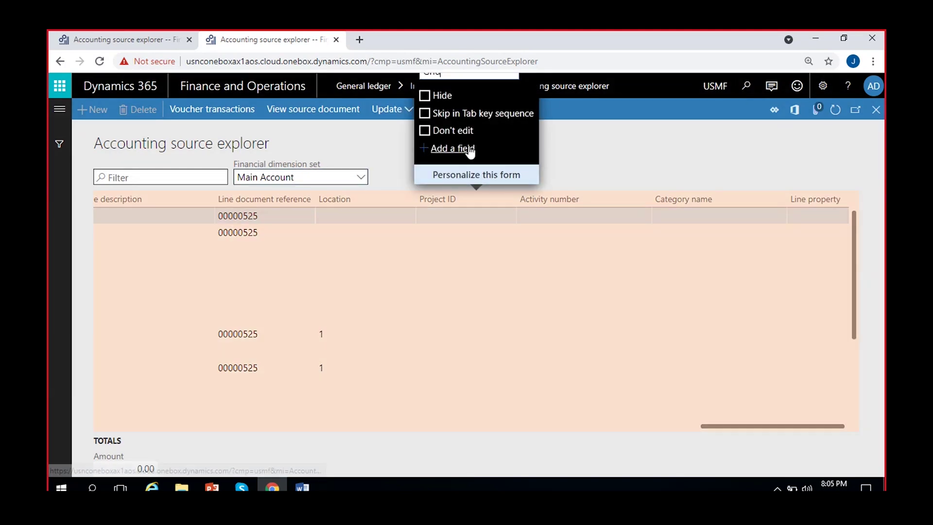
click(453, 149)
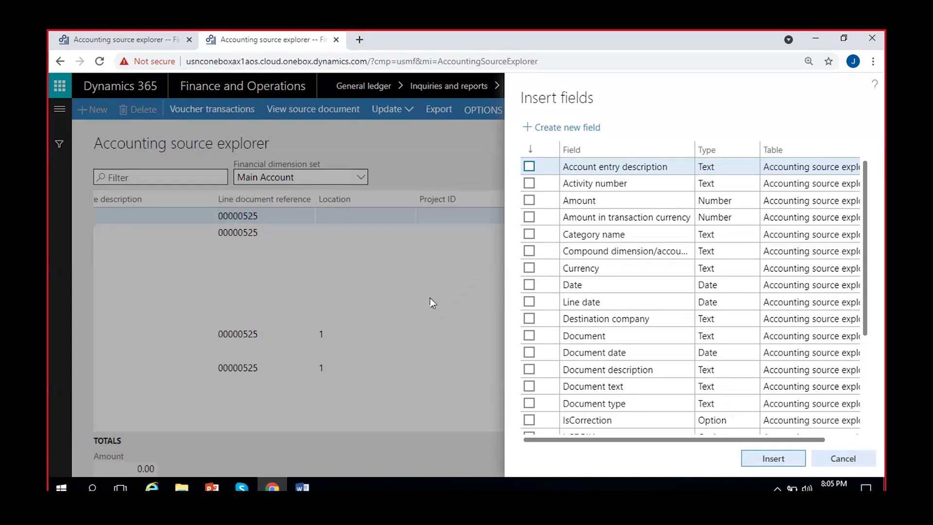
scroll(590, 255, down, 3)
scroll(590, 255, down, 5)
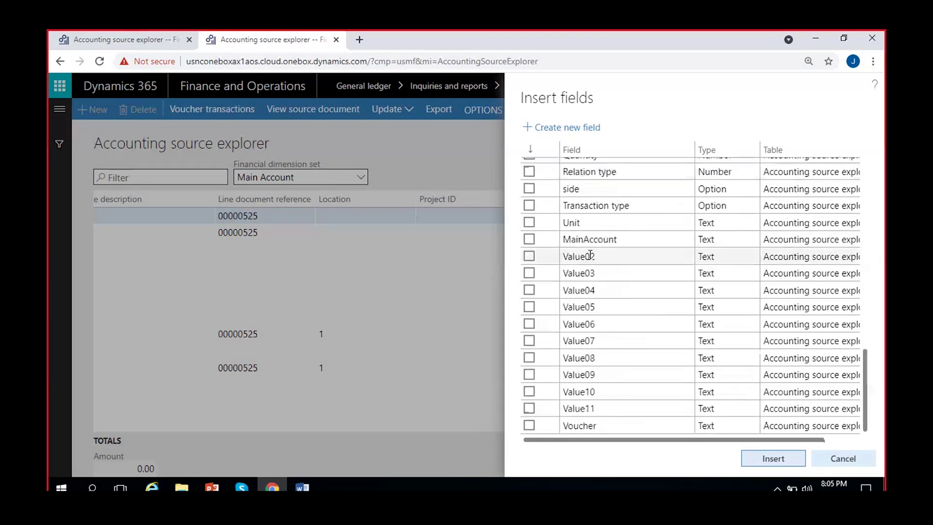
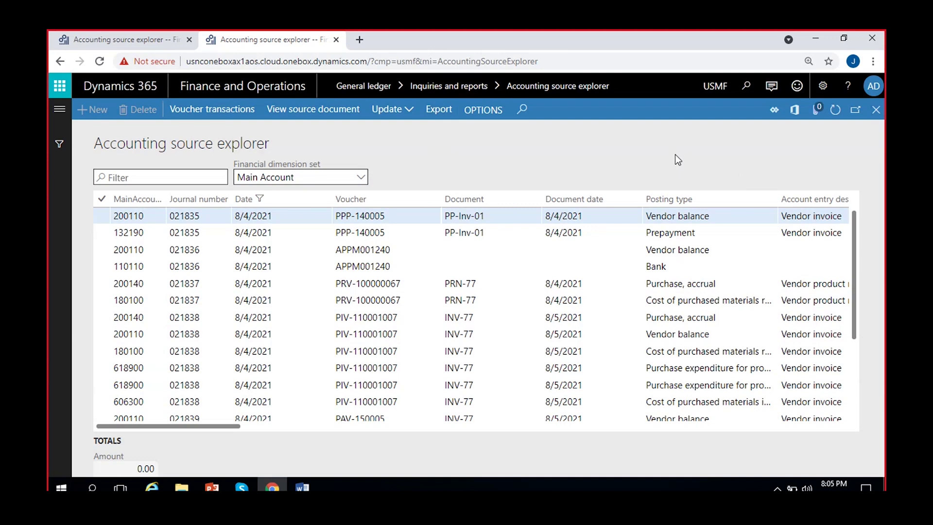
triple_click(268, 144)
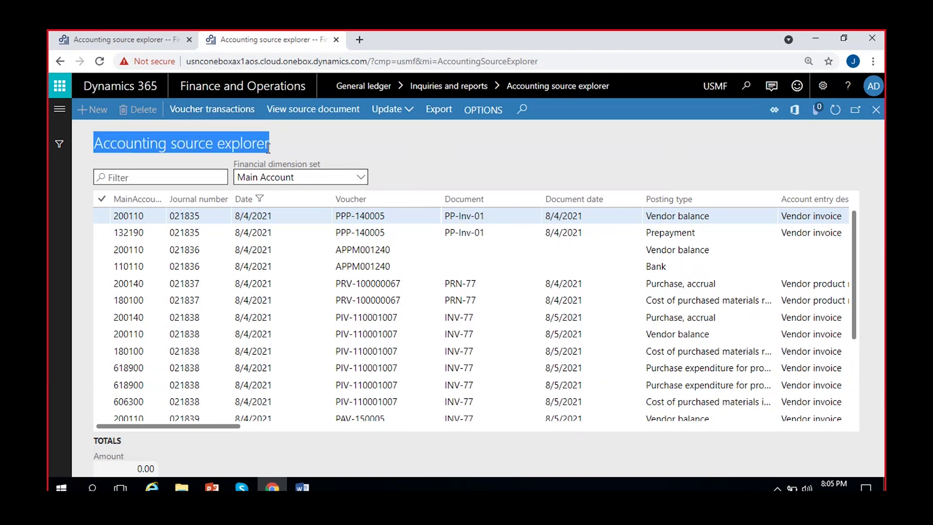
click(466, 174)
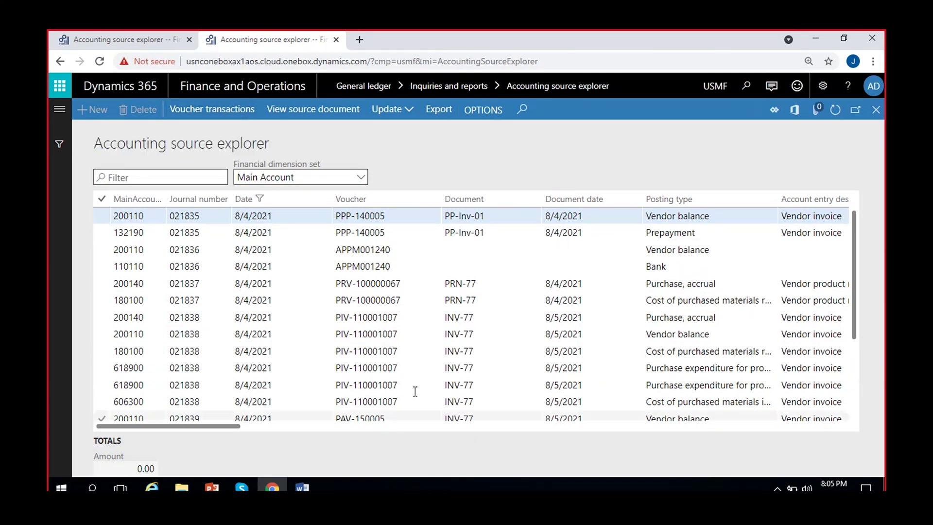